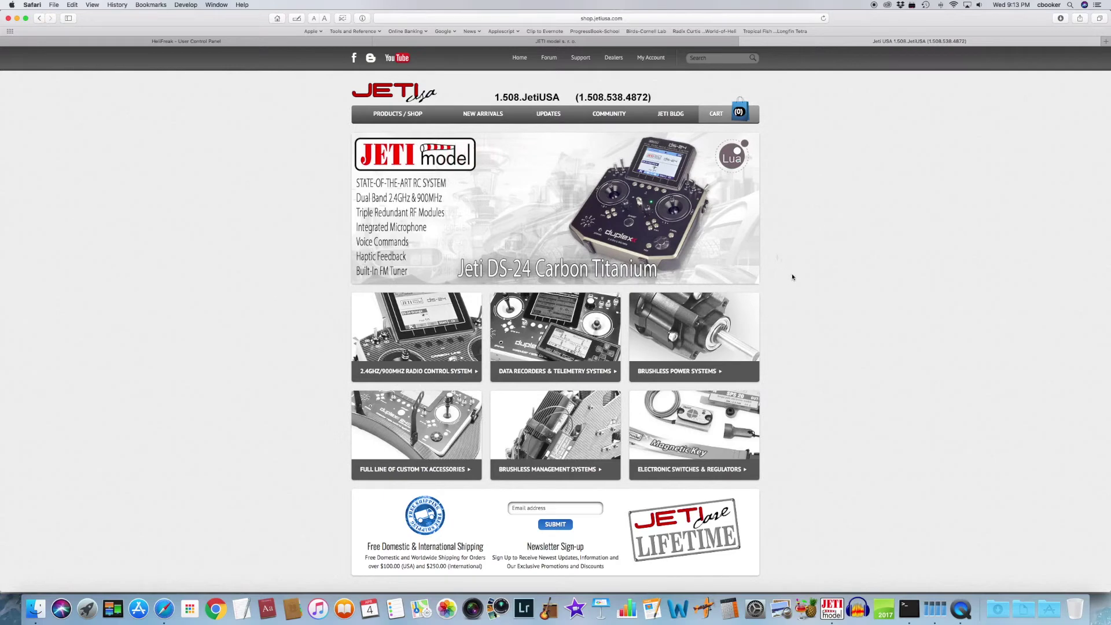
Open the shop's Duplex 2.4GHz/900MHz Receivers product list from PRODUCTS / SHOP
click(632, 18)
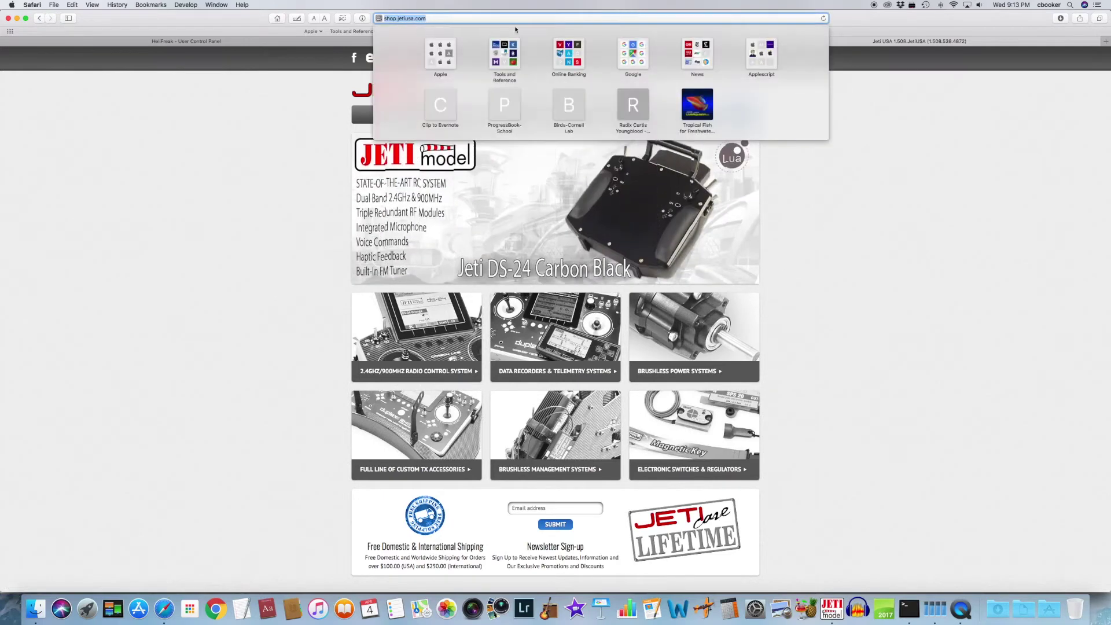
click(318, 152)
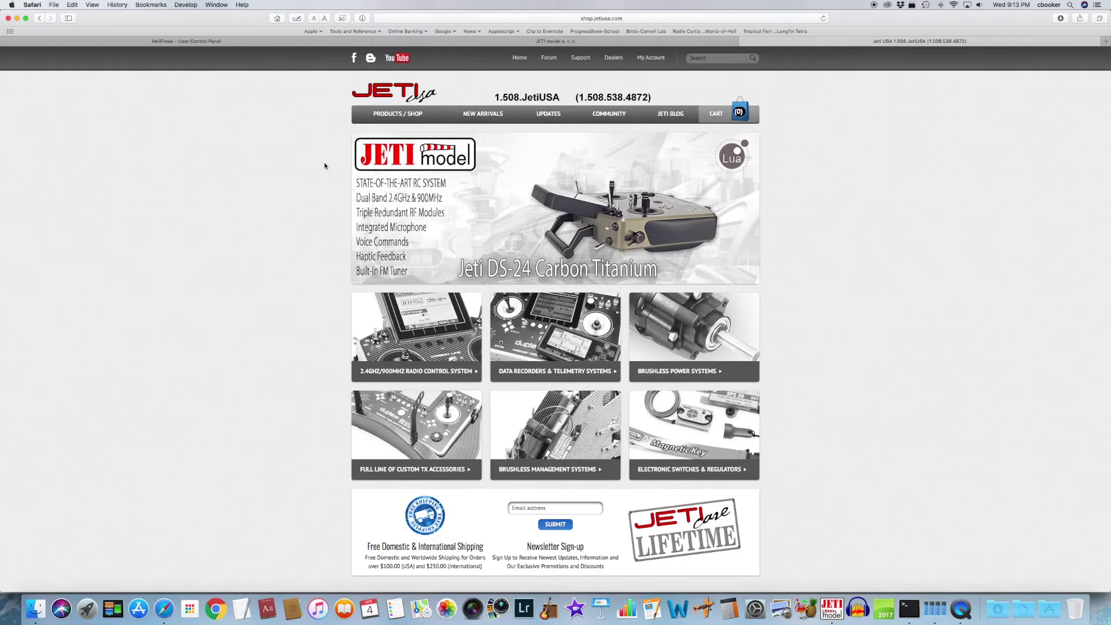
mouse_move(421, 113)
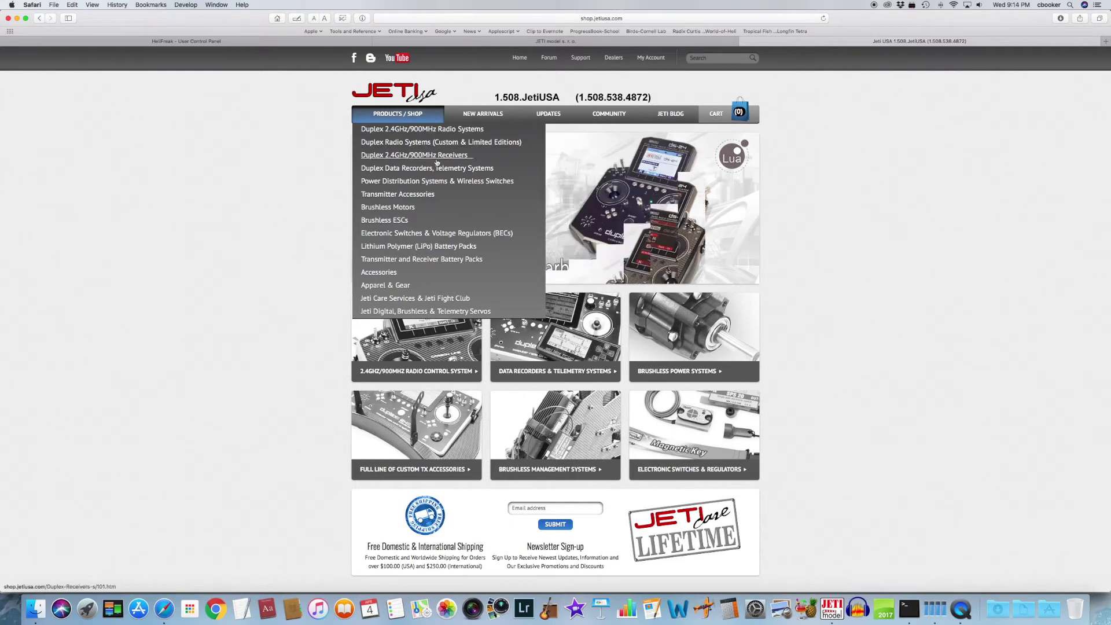
click(469, 156)
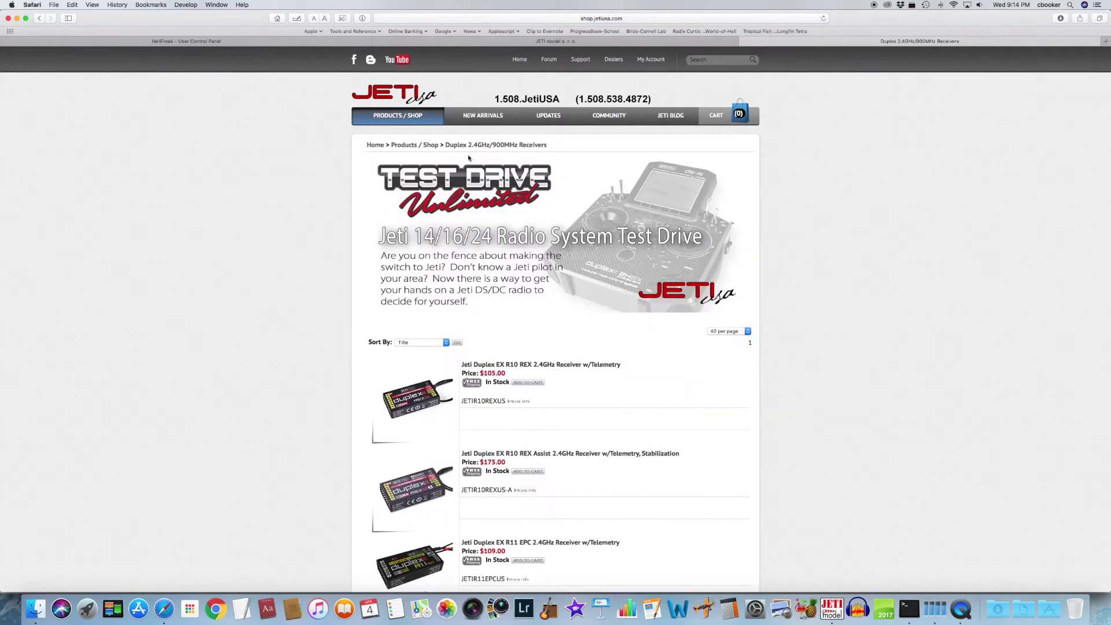
Scroll down the listing and open the Jeti Telemetry USB Adapter product page
scroll(627, 340, down, 10)
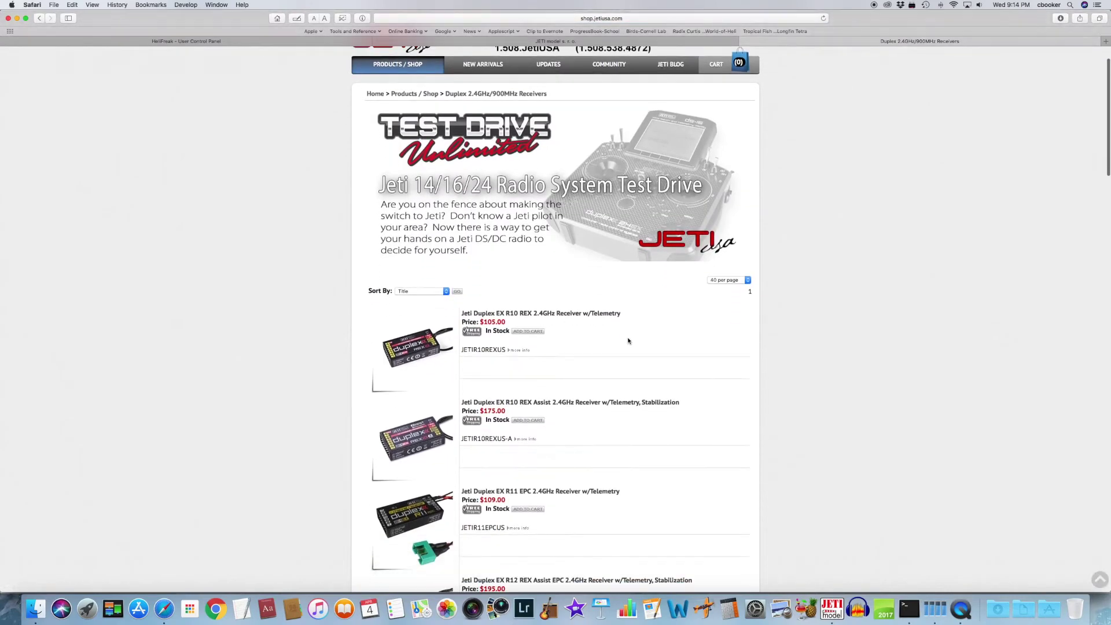
scroll(634, 340, down, 20)
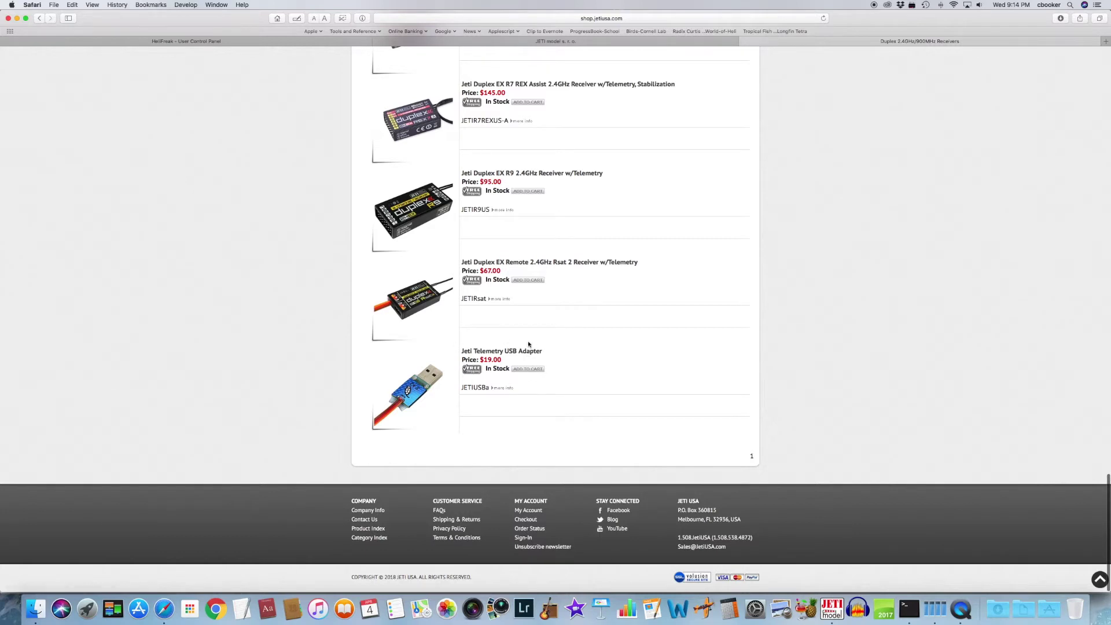
click(509, 352)
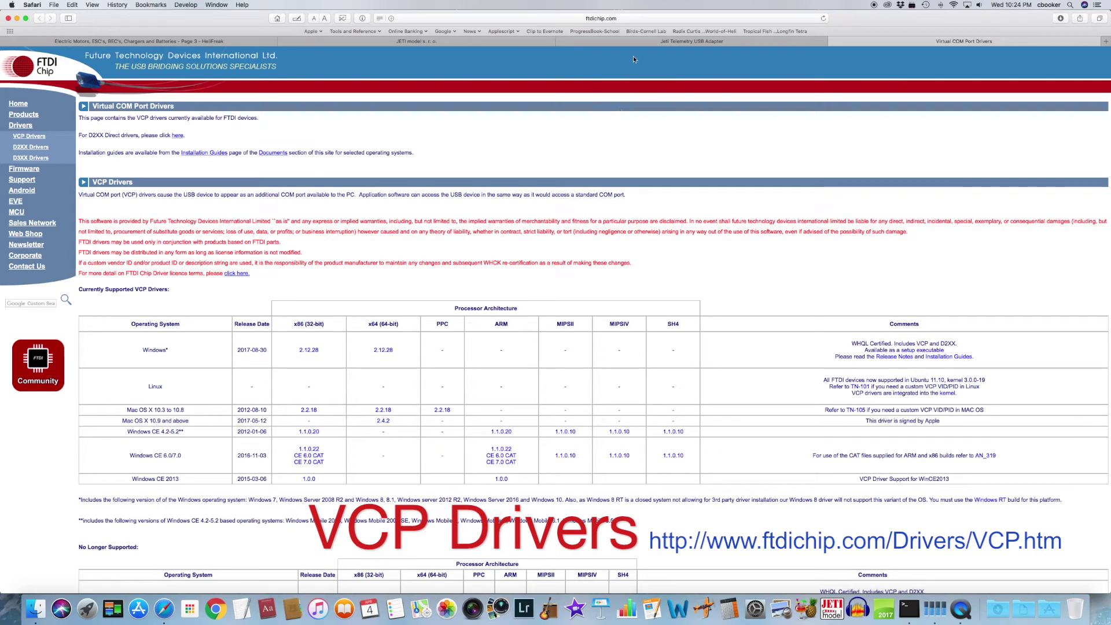
Download VCP driver 2.4.2 for Mac OS X 10.9 and above from ftdichip.com
click(633, 20)
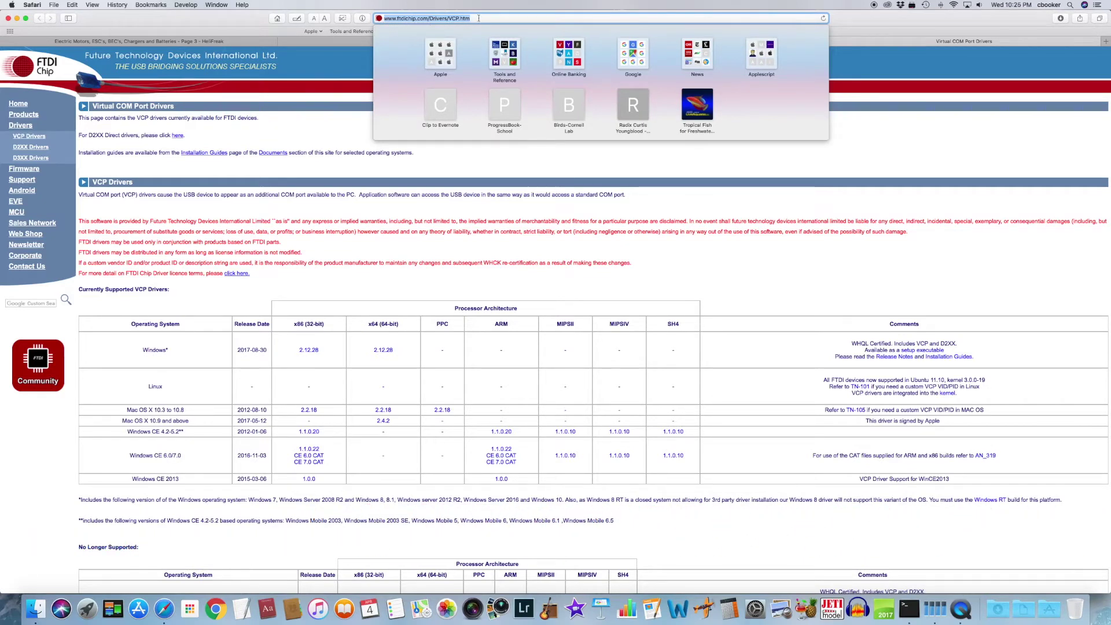
click(489, 202)
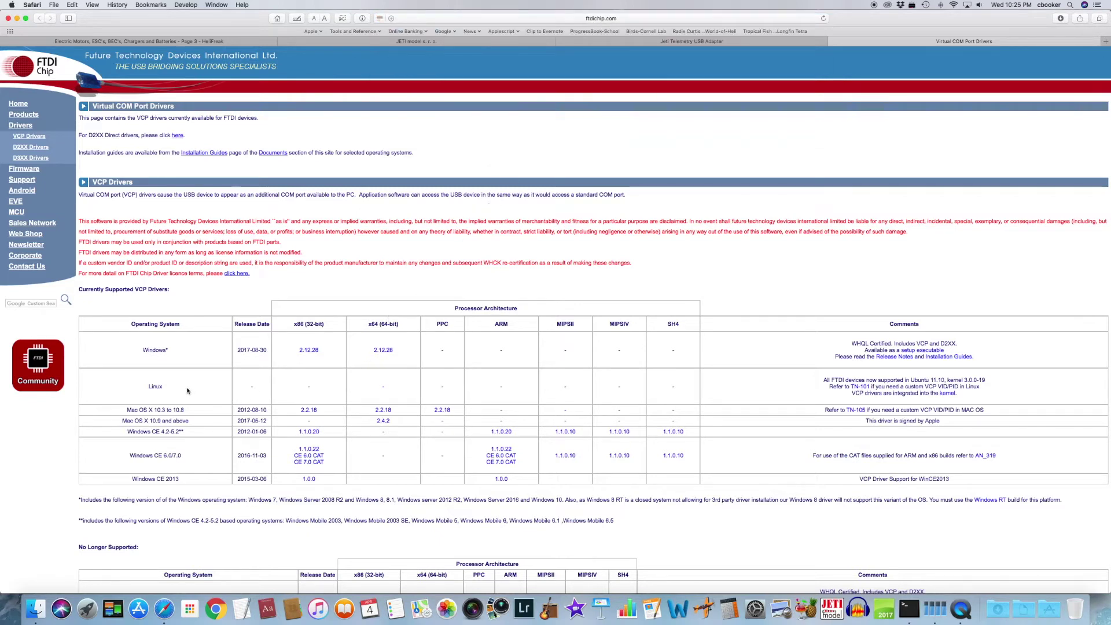
drag(140, 351, 211, 479)
click(208, 433)
click(390, 424)
scroll(404, 424, down, 2)
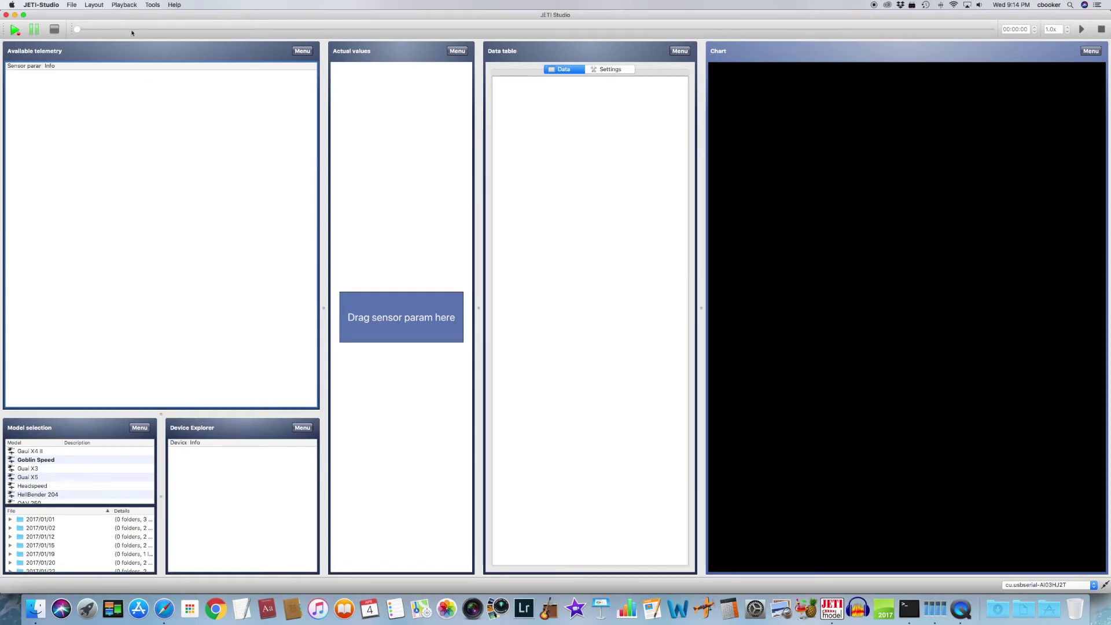
Launch Tools > Device Updater so it detects the receiver on firmware 1.03
click(154, 5)
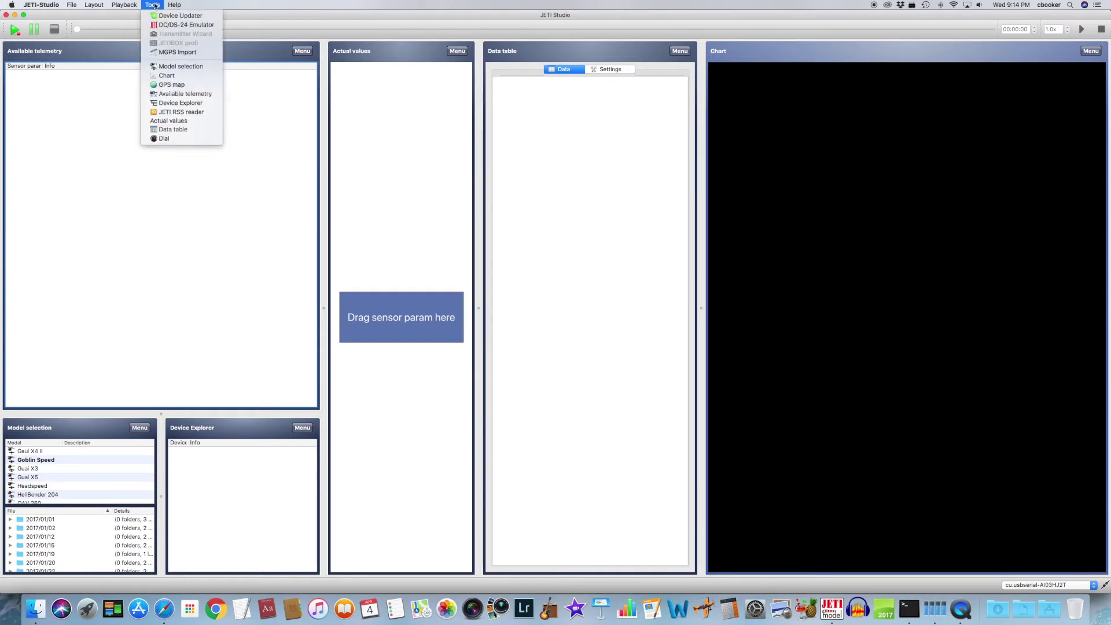
click(196, 16)
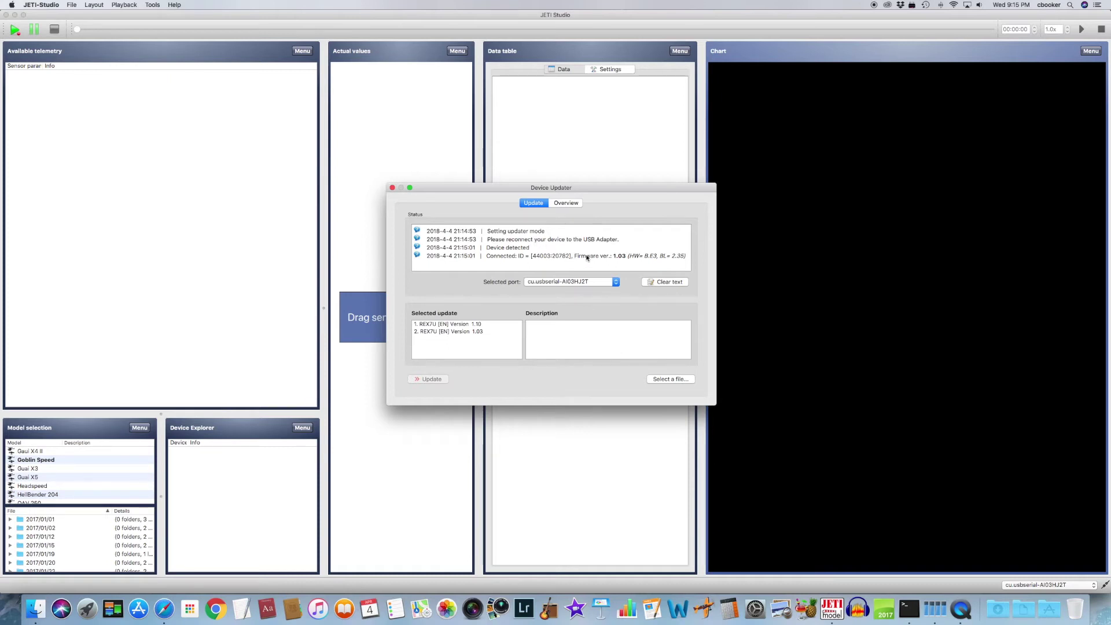
Compare the 1.03 and 1.10 release notes, leaving REX7U [EN] Version 1.10 selected
drag(626, 255, 575, 258)
click(616, 261)
click(476, 333)
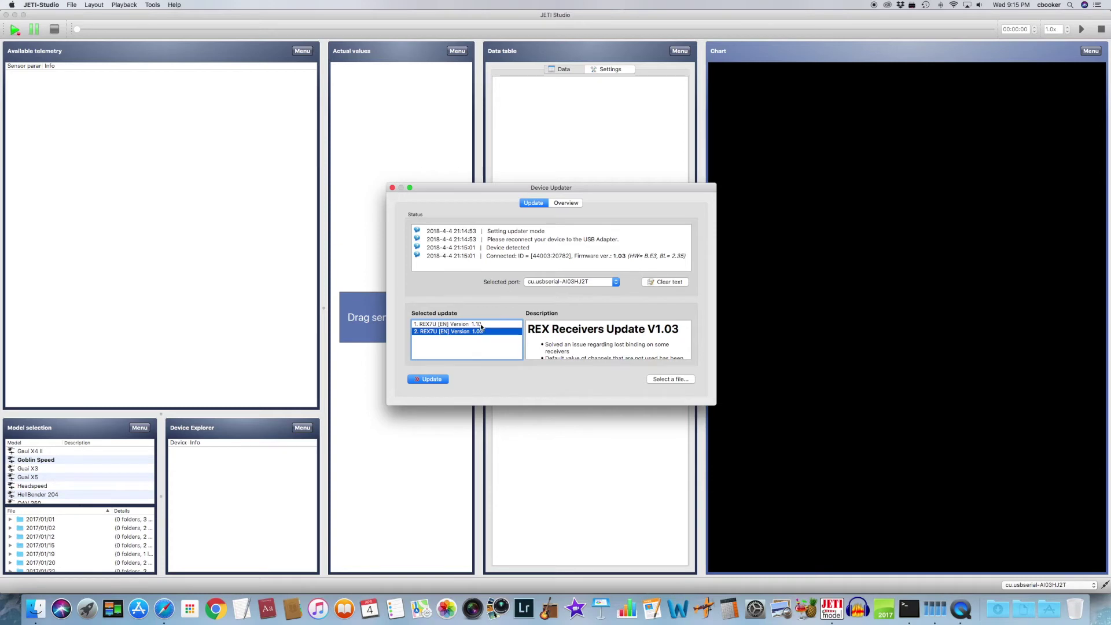
click(481, 325)
scroll(654, 339, down, 2)
scroll(654, 338, down, 3)
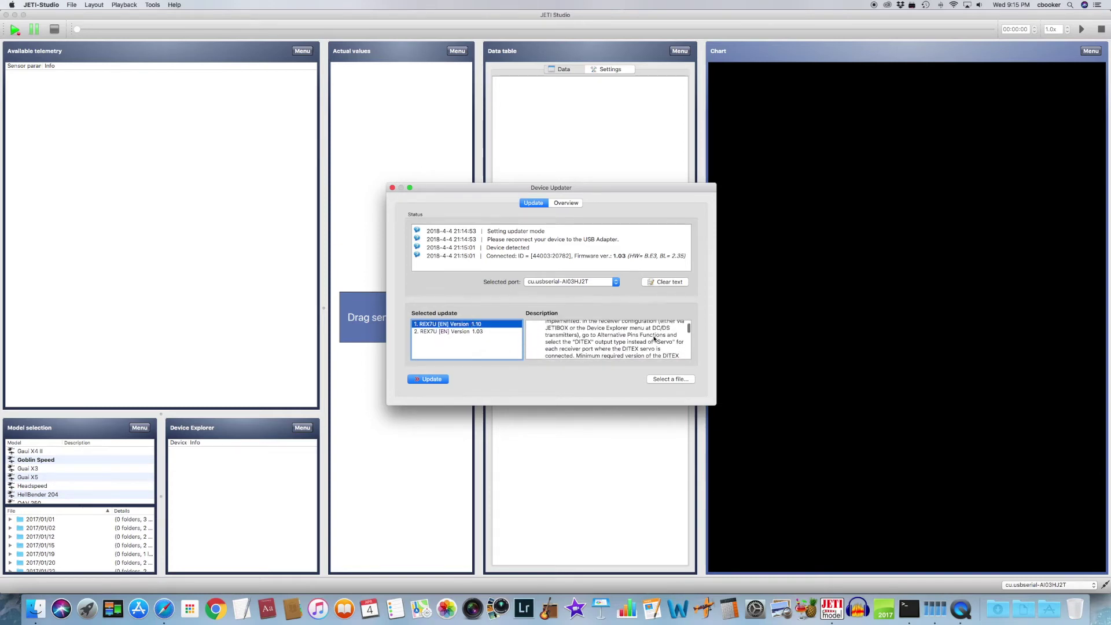
scroll(653, 338, down, 4)
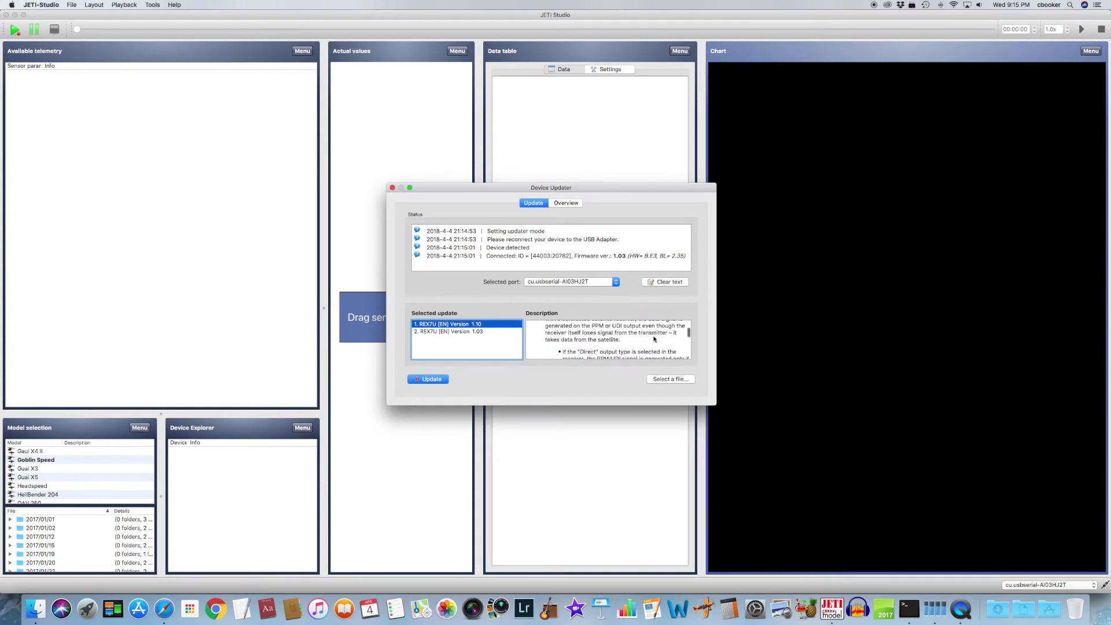
scroll(654, 339, down, 4)
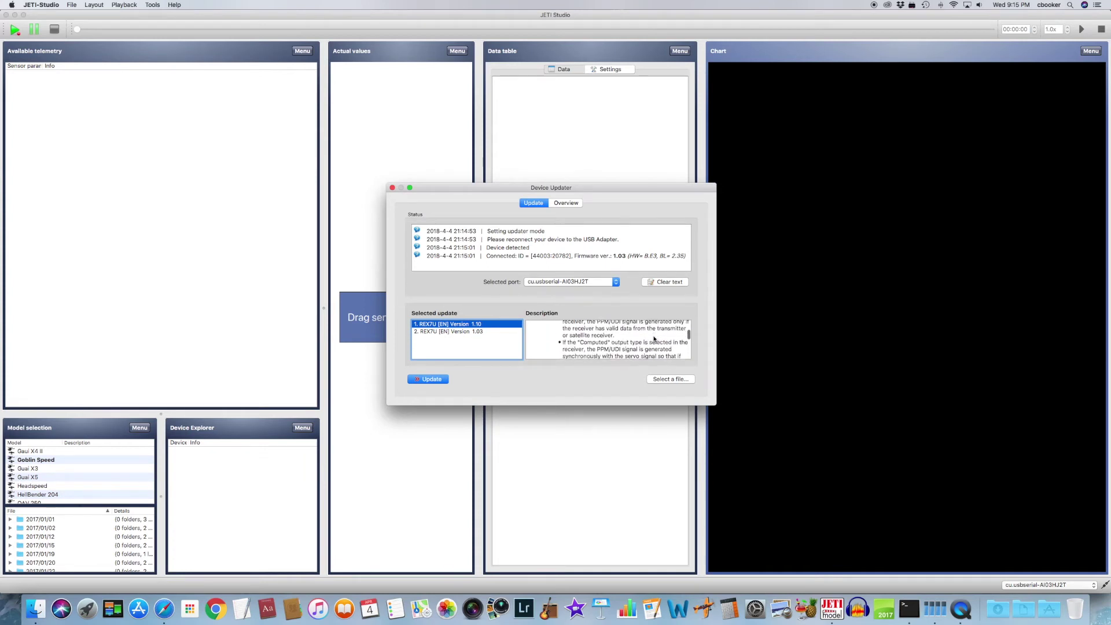
scroll(654, 338, up, 15)
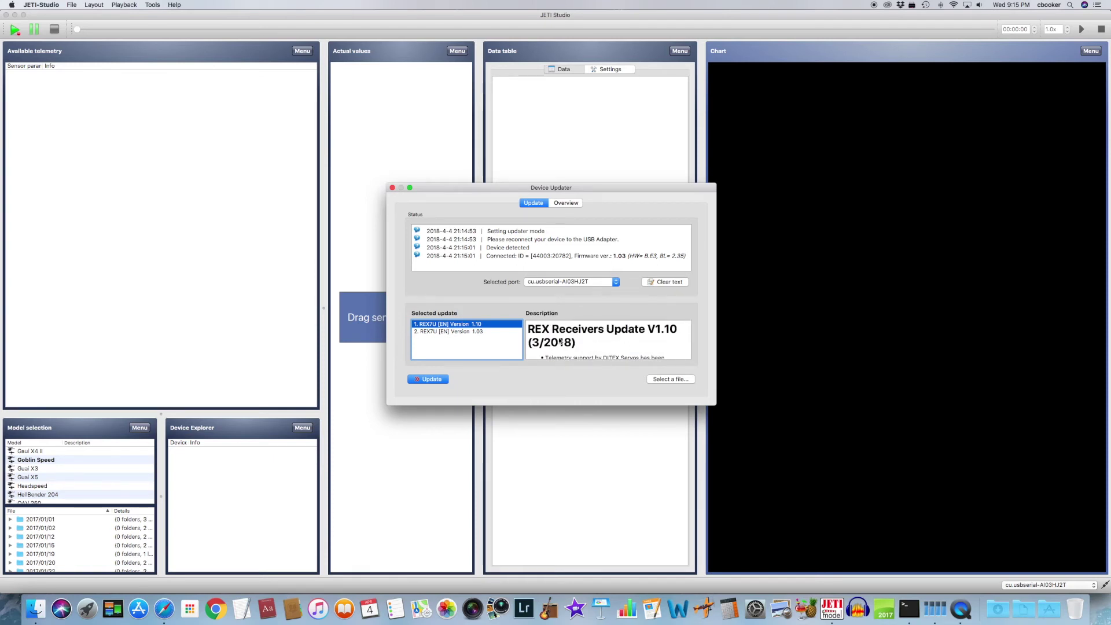
click(482, 332)
click(486, 325)
Flash the 1.10 firmware to the REX7U receiver, then close the Device Updater
click(443, 379)
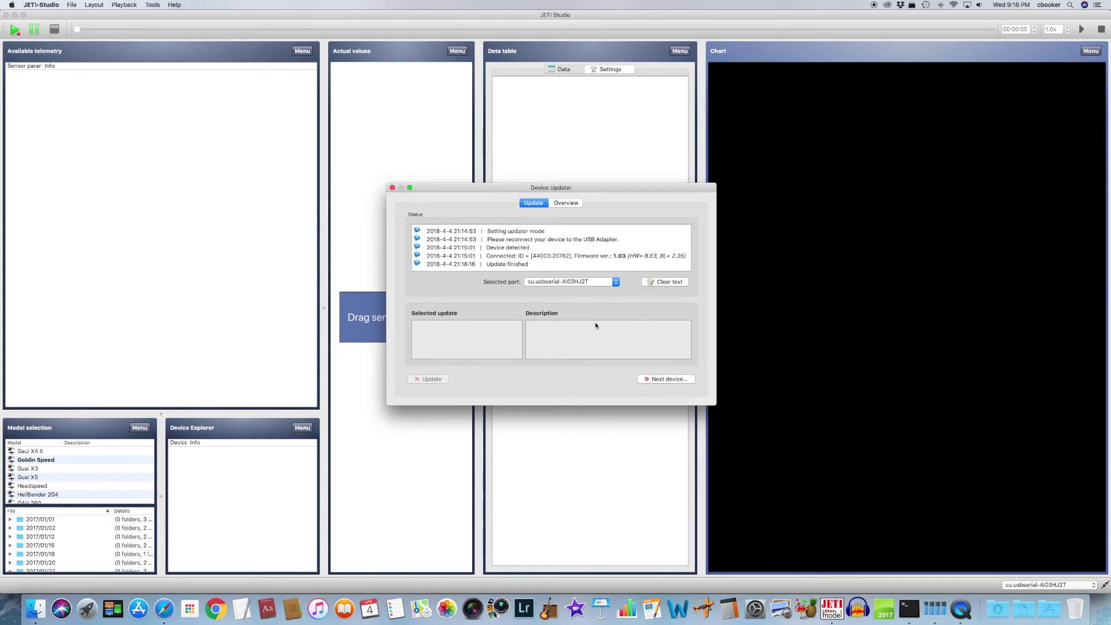
click(392, 188)
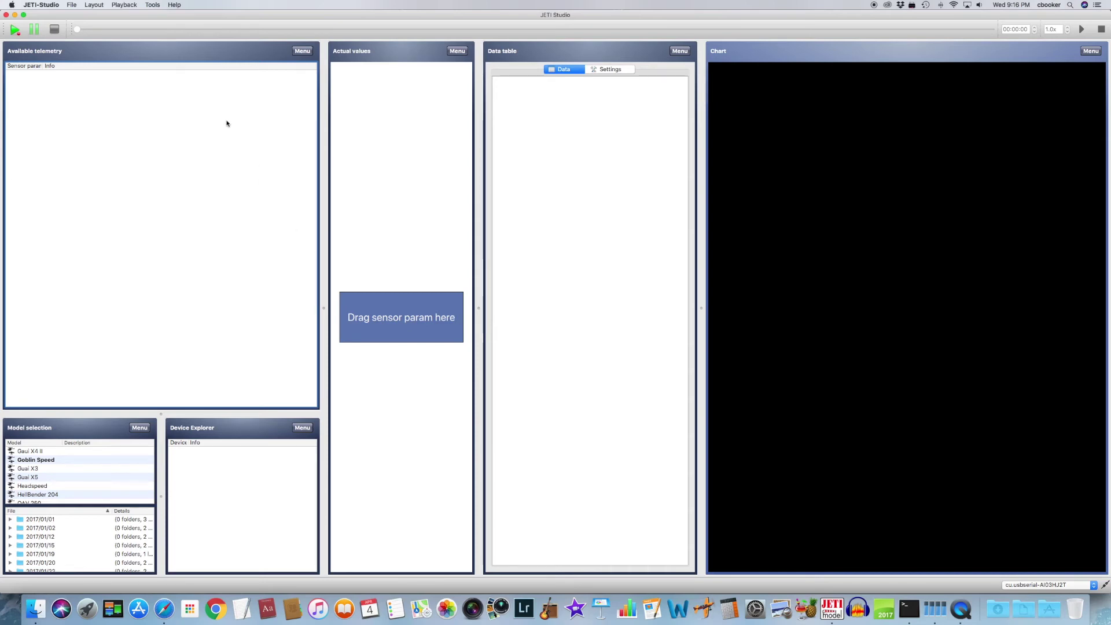
Reopen Tools > Device Updater and confirm the receiver reports firmware 1.10
click(154, 6)
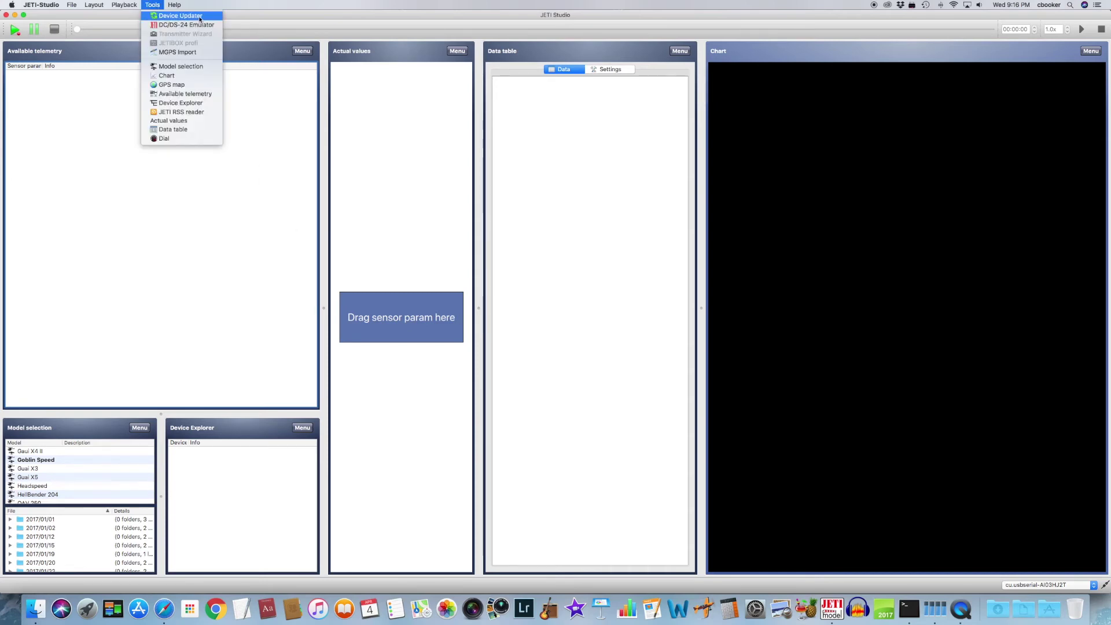
click(205, 17)
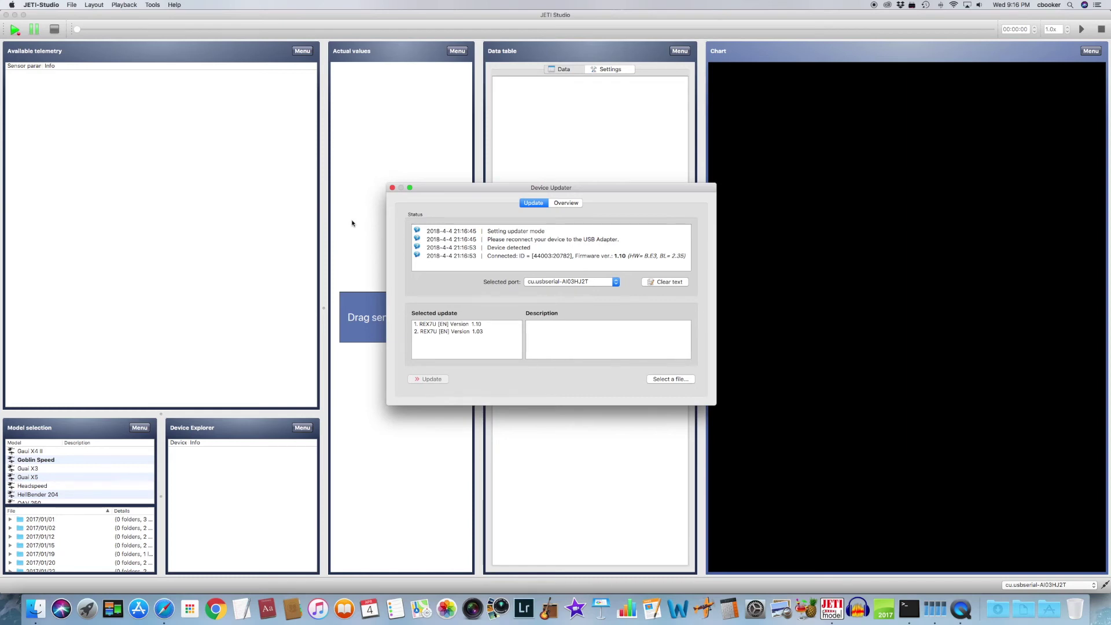
click(577, 255)
drag(576, 255, 626, 258)
click(624, 260)
click(615, 282)
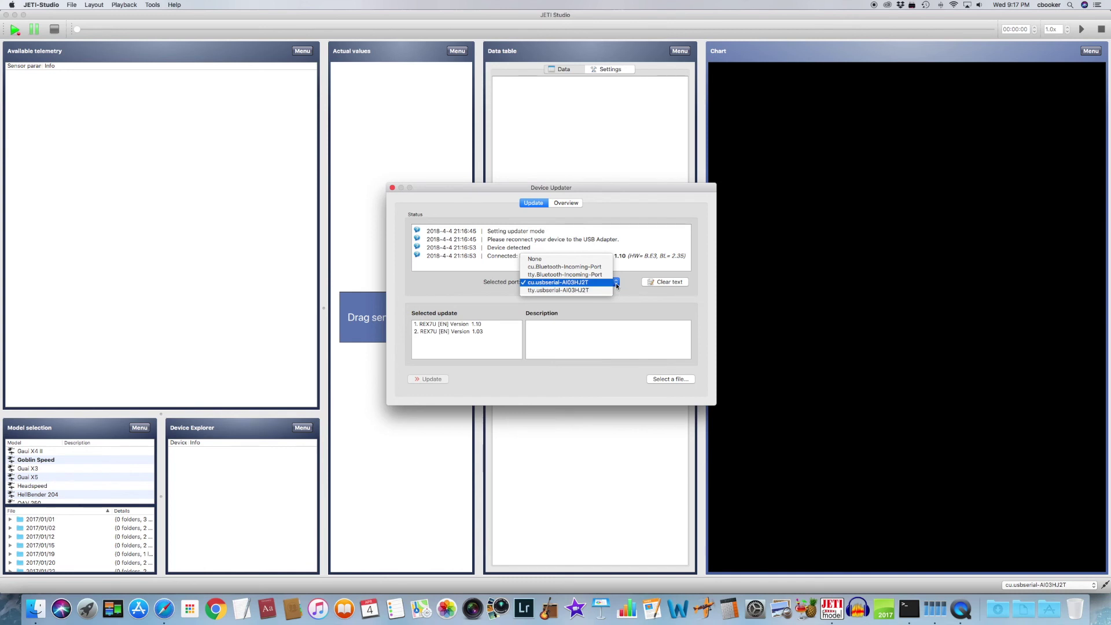
click(615, 284)
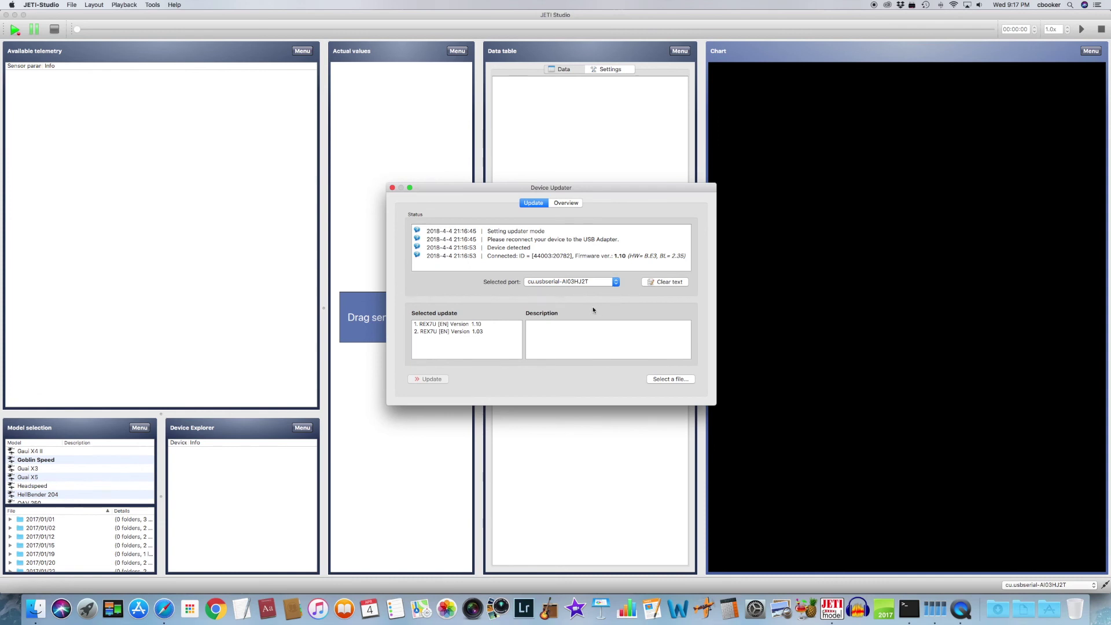
click(393, 188)
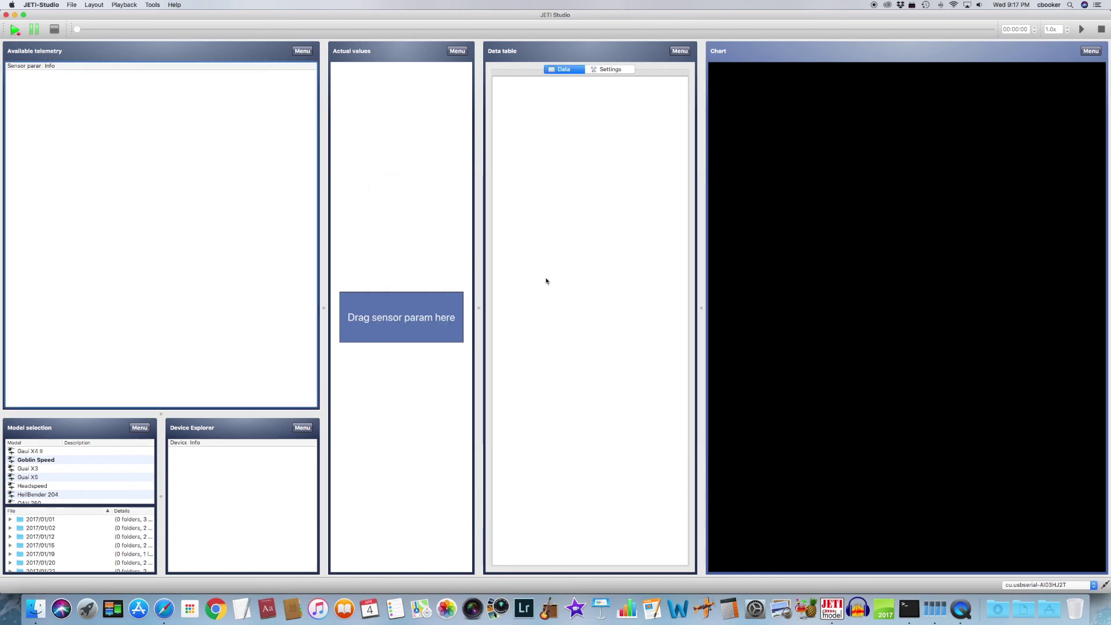